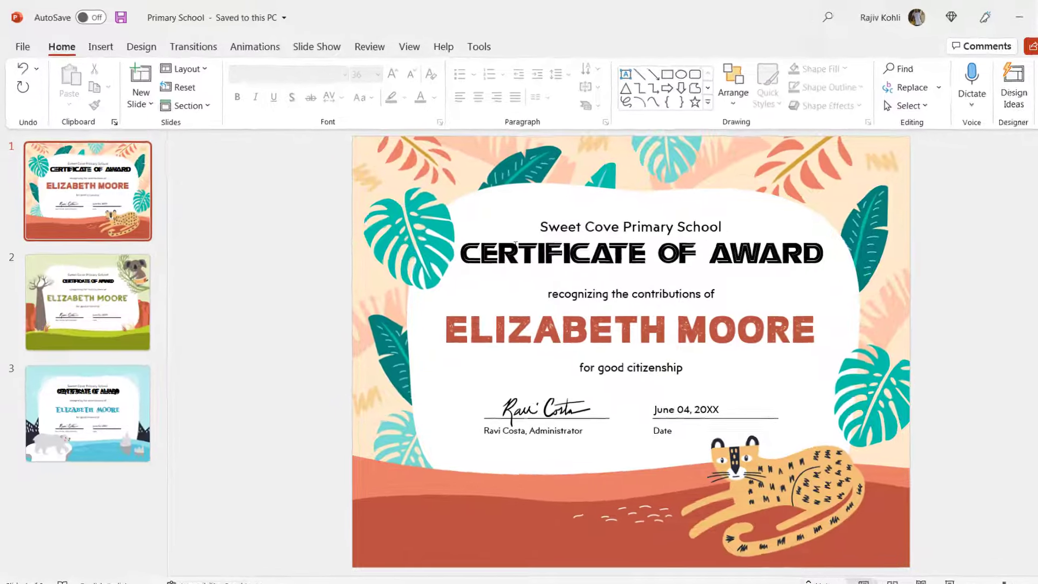
Step: Check the custom fonts of both certificate titles and the Handwriting deck's Teacher text
{"action": "left_click", "coordinate": [486, 238]}
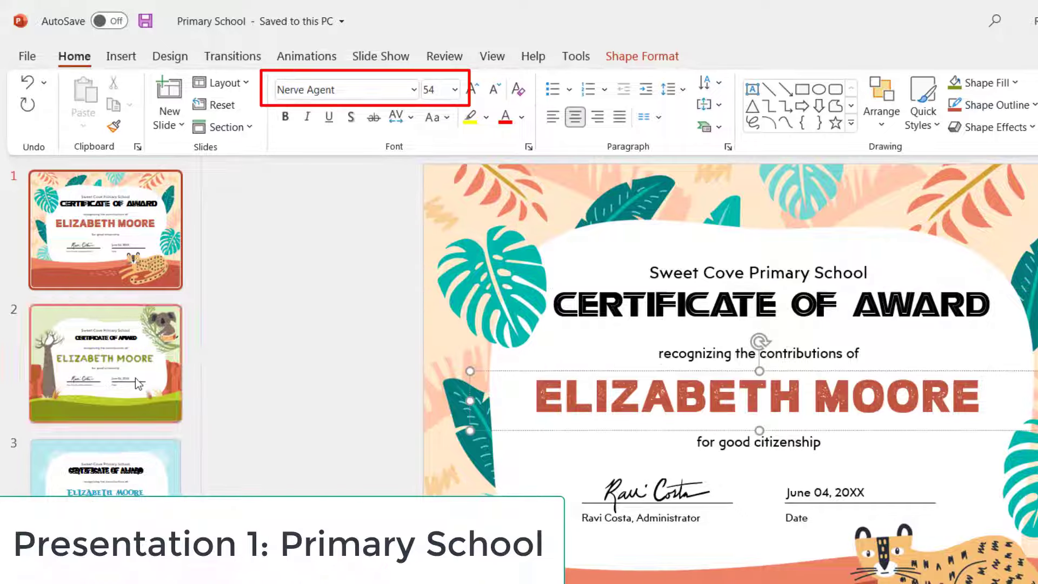
{"action": "left_click", "coordinate": [138, 383]}
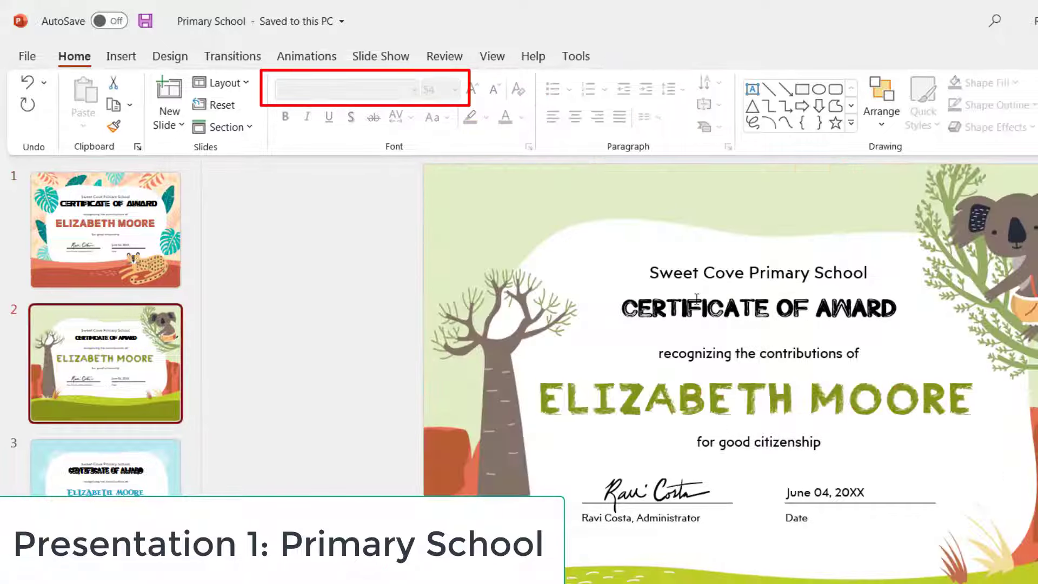
{"action": "left_click", "coordinate": [702, 308]}
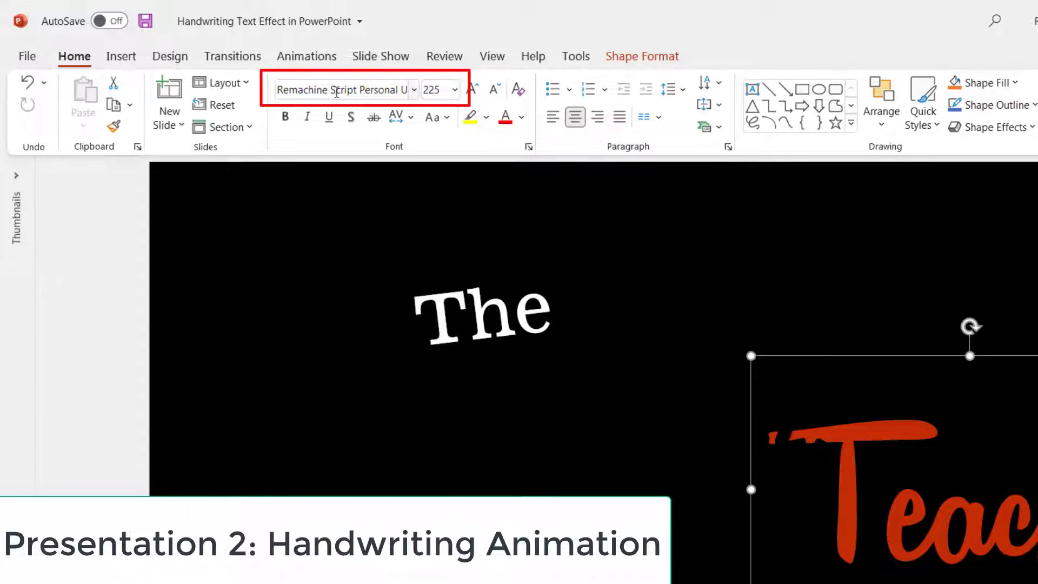
{"action": "left_click", "coordinate": [331, 90]}
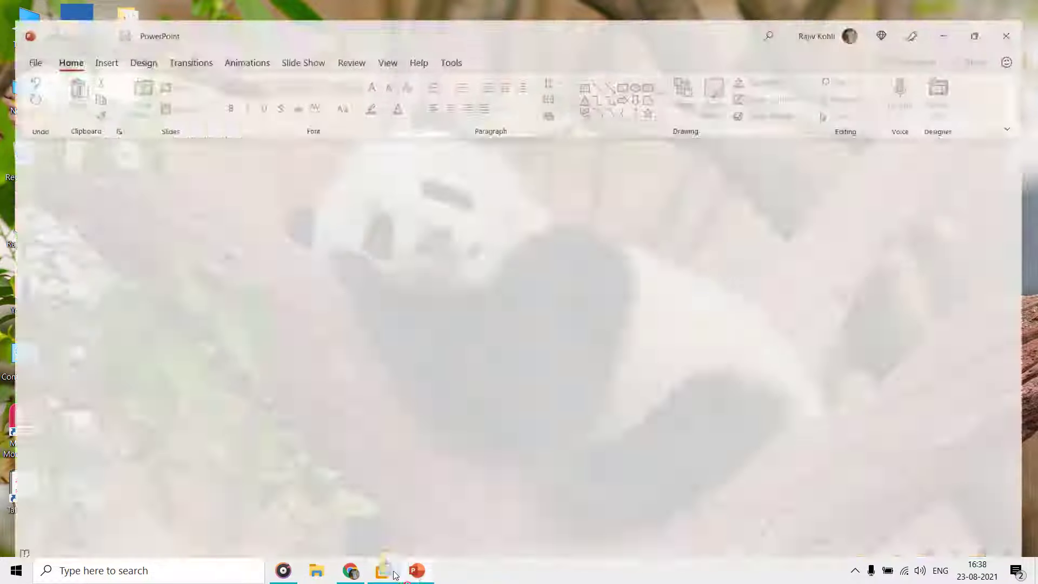
Step: Copy the PowerPoint Text Presentation folder onto the virtual machine desktop and open it
{"action": "left_click", "coordinate": [394, 571]}
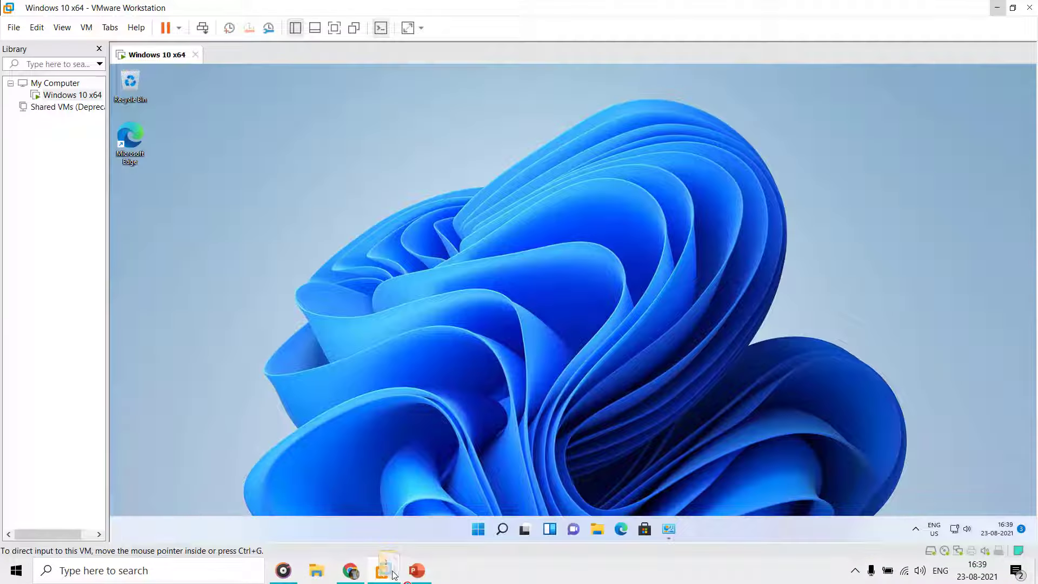
{"action": "left_click_drag", "start_coordinate": [394, 574], "coordinate": [167, 206]}
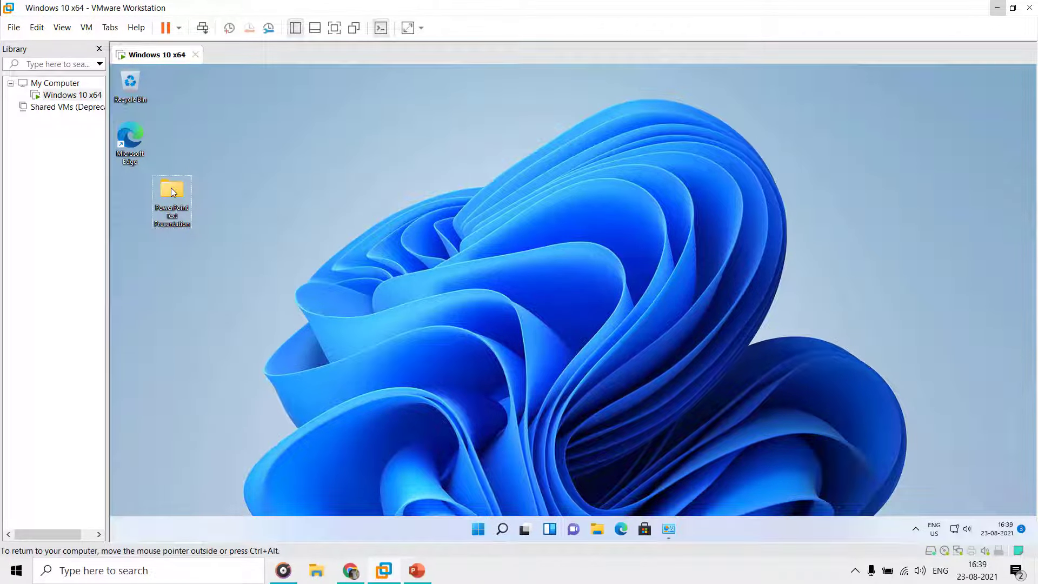
{"action": "double_click", "coordinate": [171, 187]}
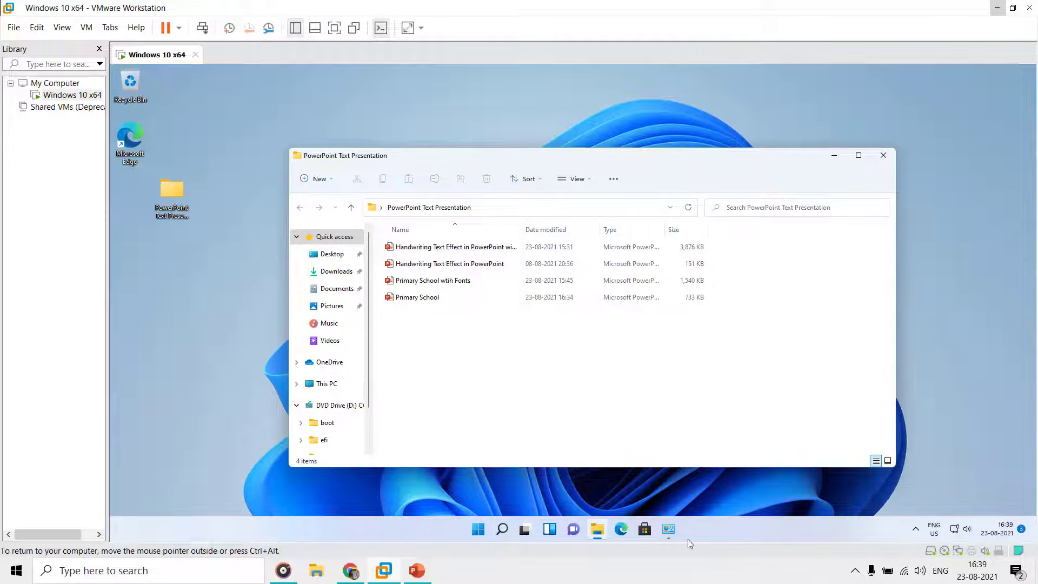
Step: Review the virtual machine's list of installed fonts, then close it
{"action": "left_click", "coordinate": [661, 530]}
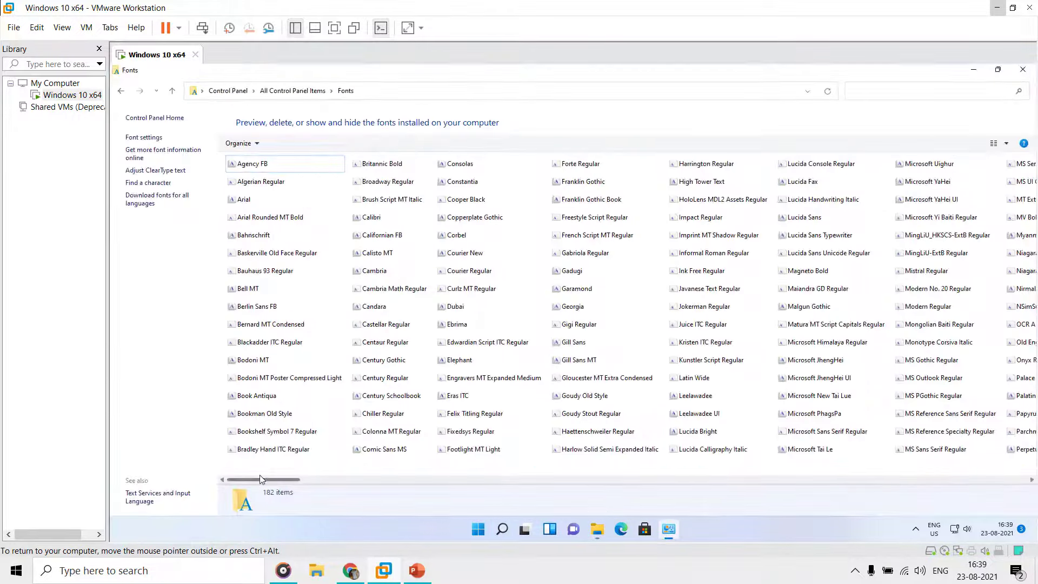
{"action": "mouse_move", "coordinate": [264, 479]}
{"action": "left_mouse_down"}
{"action": "mouse_move", "coordinate": [641, 479]}
{"action": "mouse_move", "coordinate": [254, 479]}
{"action": "left_mouse_up"}
{"action": "left_click", "coordinate": [1027, 72]}
Step: Open Handwriting Text Effect on the virtual machine and check its text box font
{"action": "left_click", "coordinate": [996, 7]}
{"action": "left_click", "coordinate": [21, 40]}
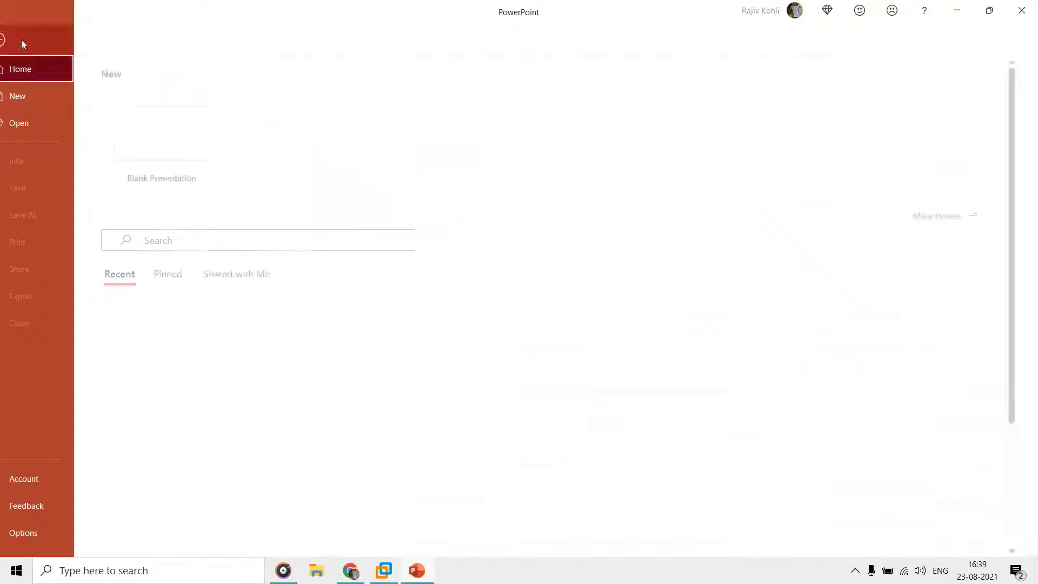
{"action": "left_click", "coordinate": [230, 373]}
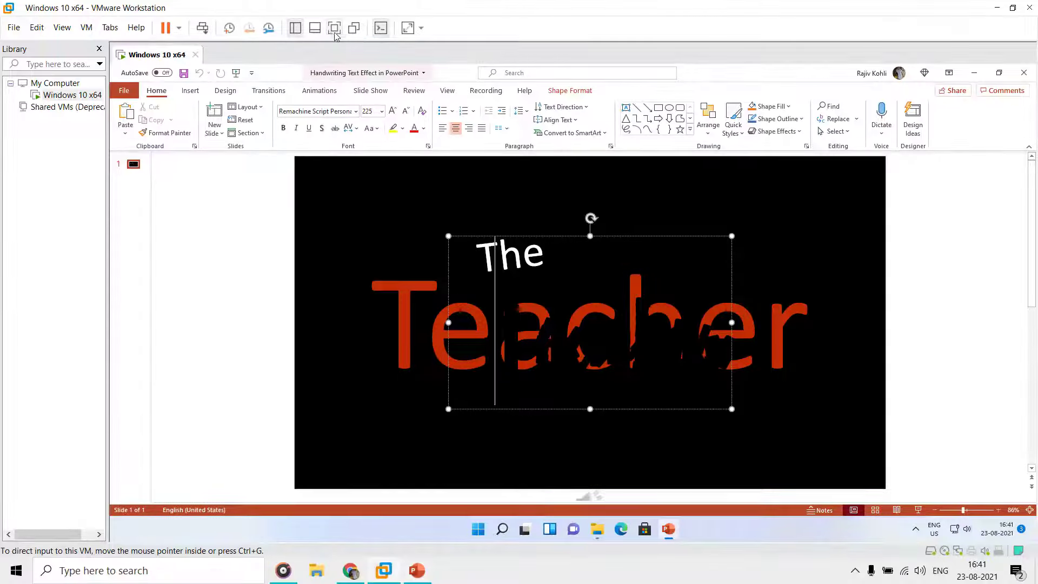
{"action": "left_click", "coordinate": [335, 27]}
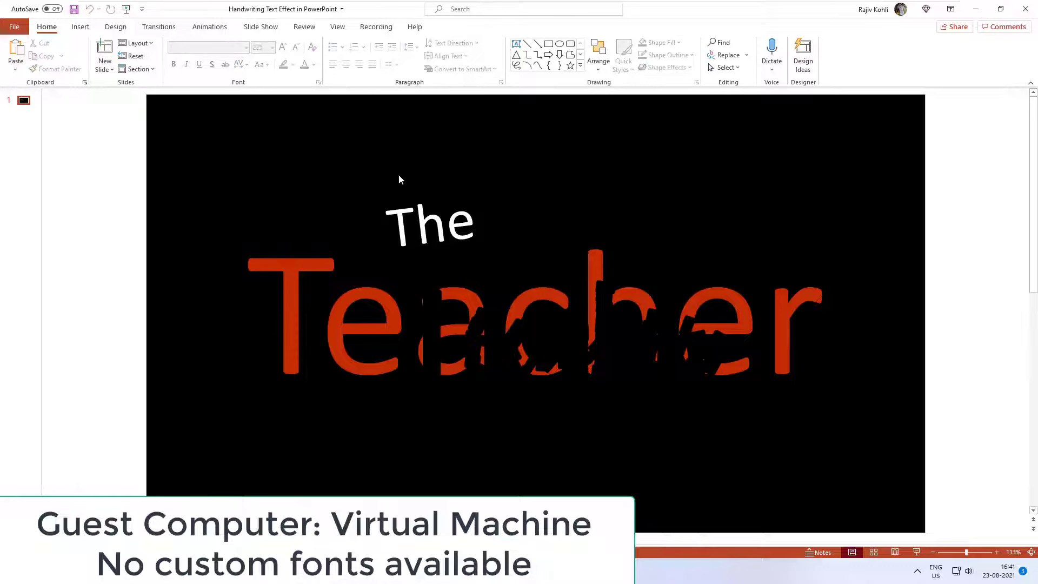
{"action": "left_click", "coordinate": [394, 201]}
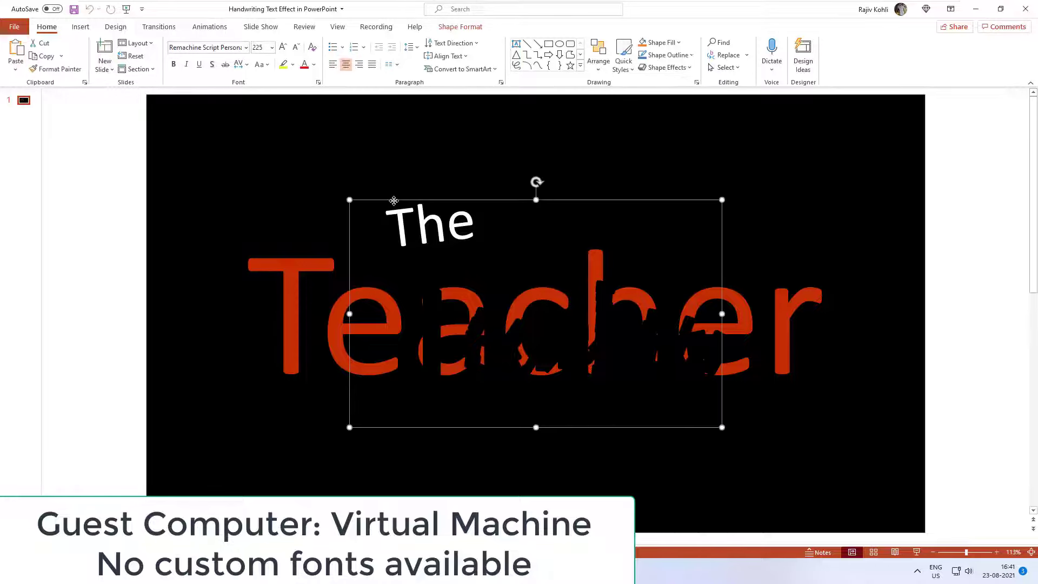
{"action": "left_click", "coordinate": [342, 185]}
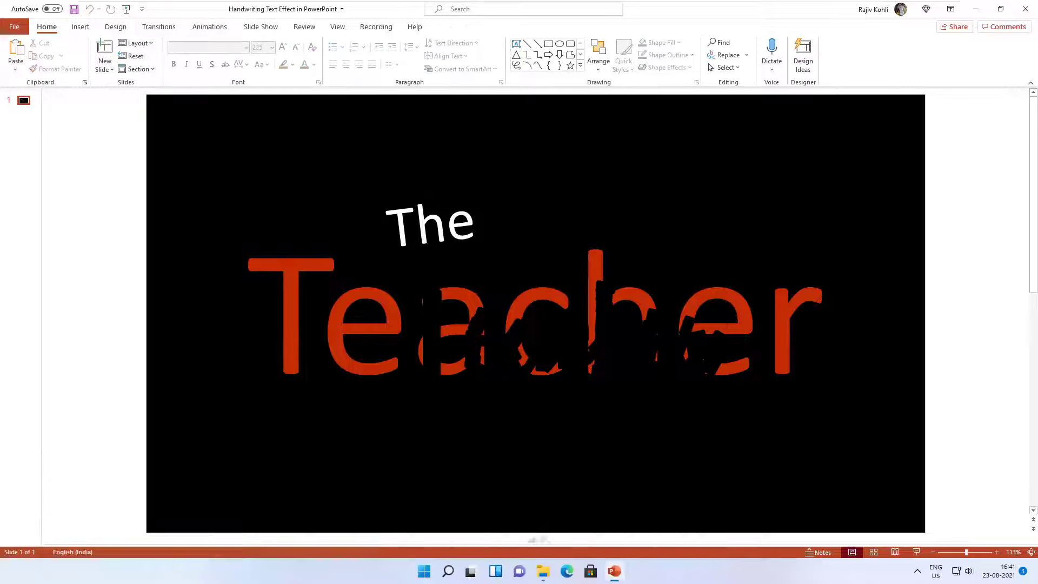
{"action": "left_click", "coordinate": [410, 225]}
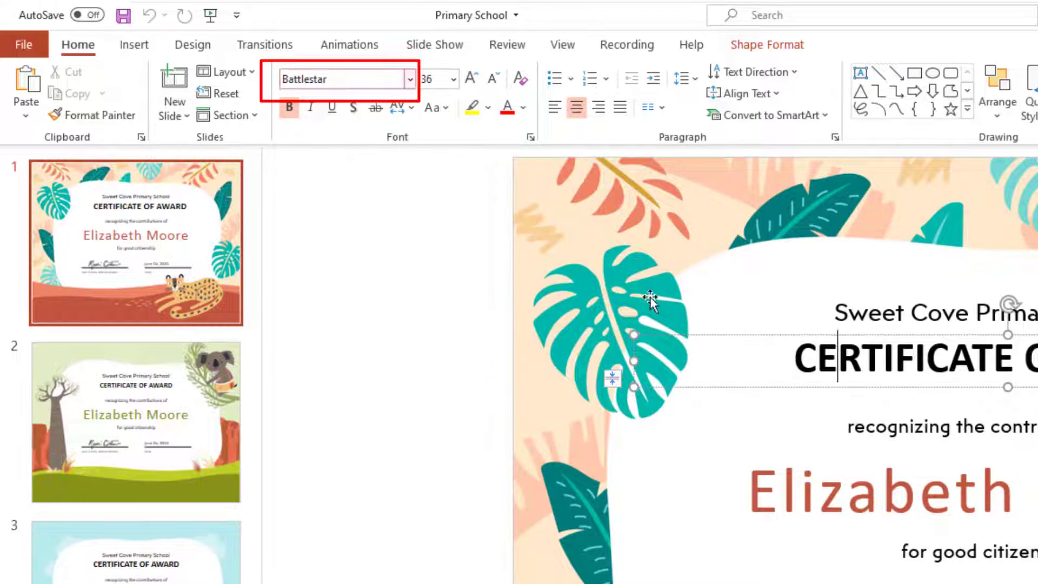
{"action": "left_click", "coordinate": [883, 498]}
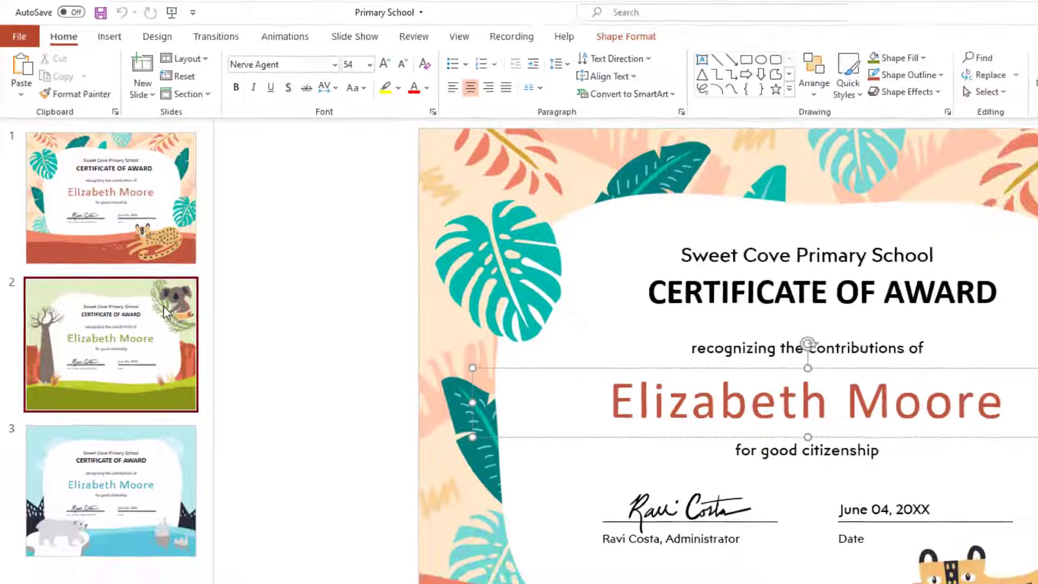
{"action": "left_click", "coordinate": [163, 305]}
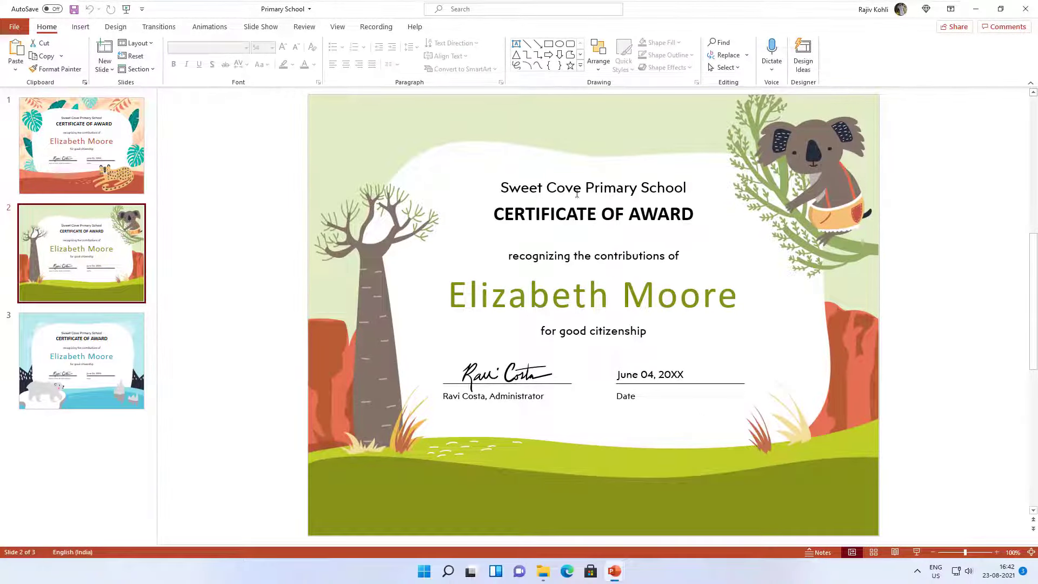
{"action": "left_click", "coordinate": [579, 208]}
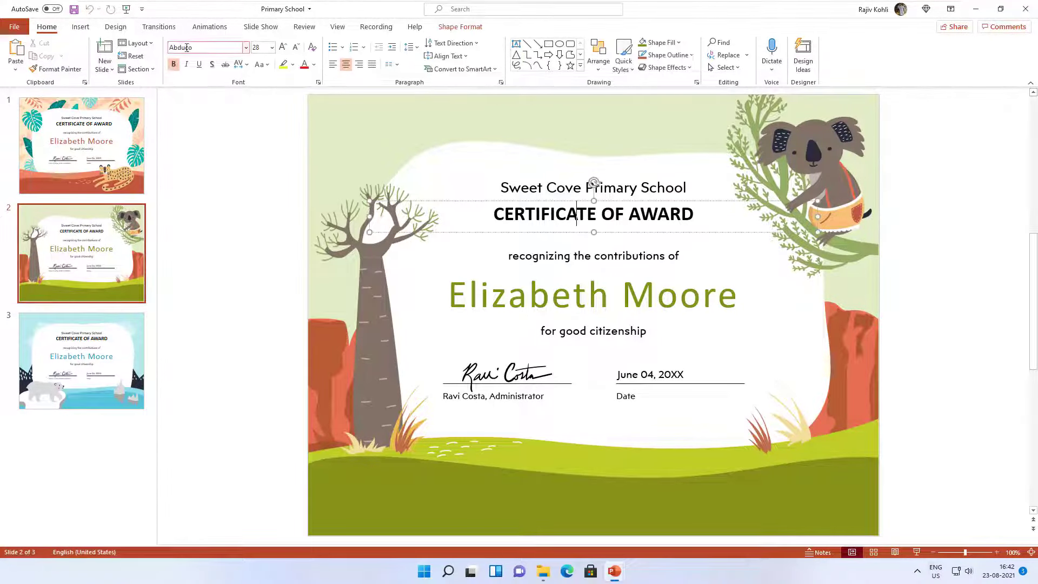
{"action": "left_click", "coordinate": [548, 297]}
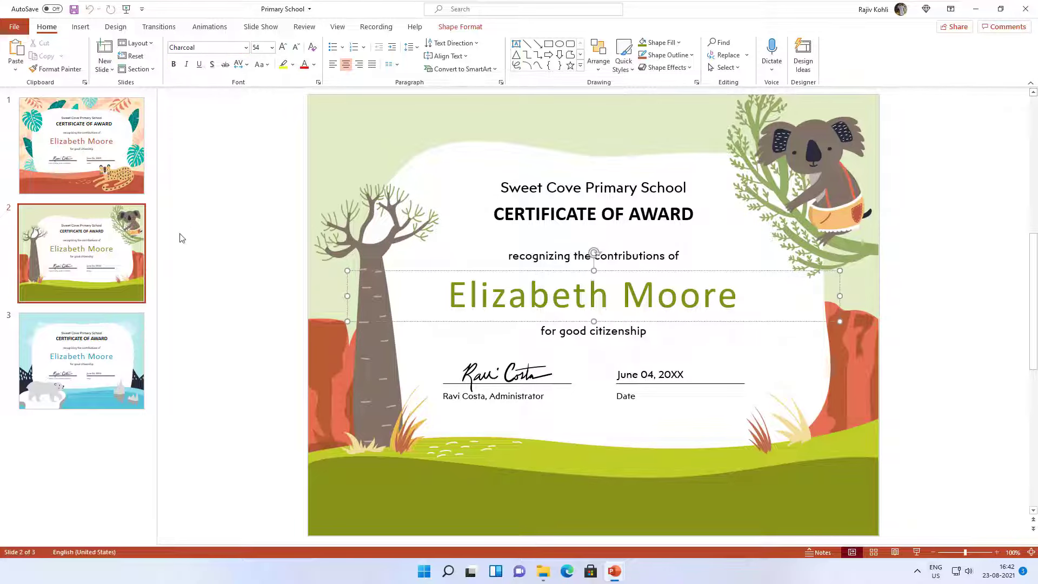
{"action": "left_click", "coordinate": [104, 354]}
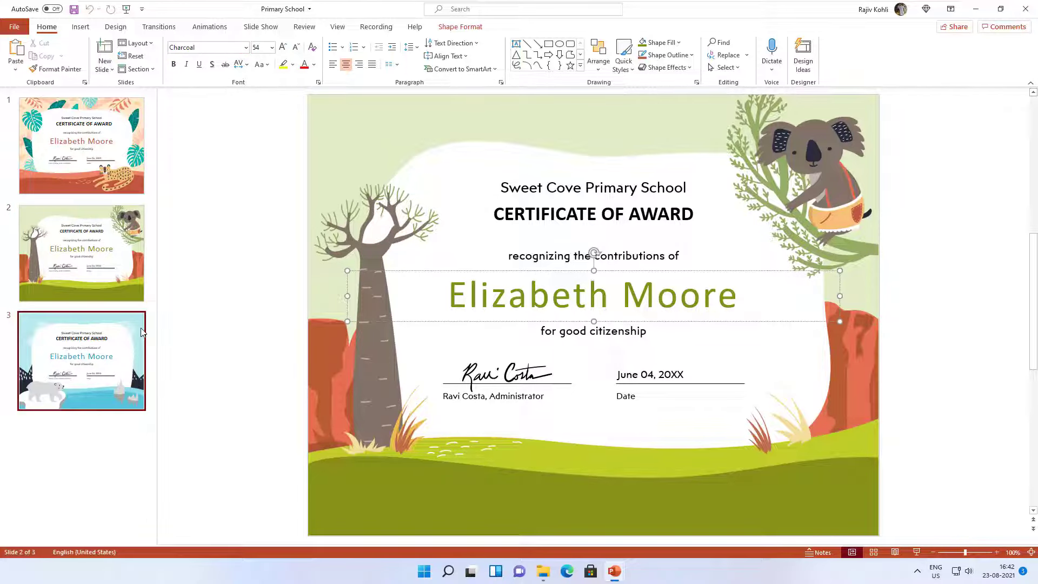
{"action": "left_click", "coordinate": [517, 219]}
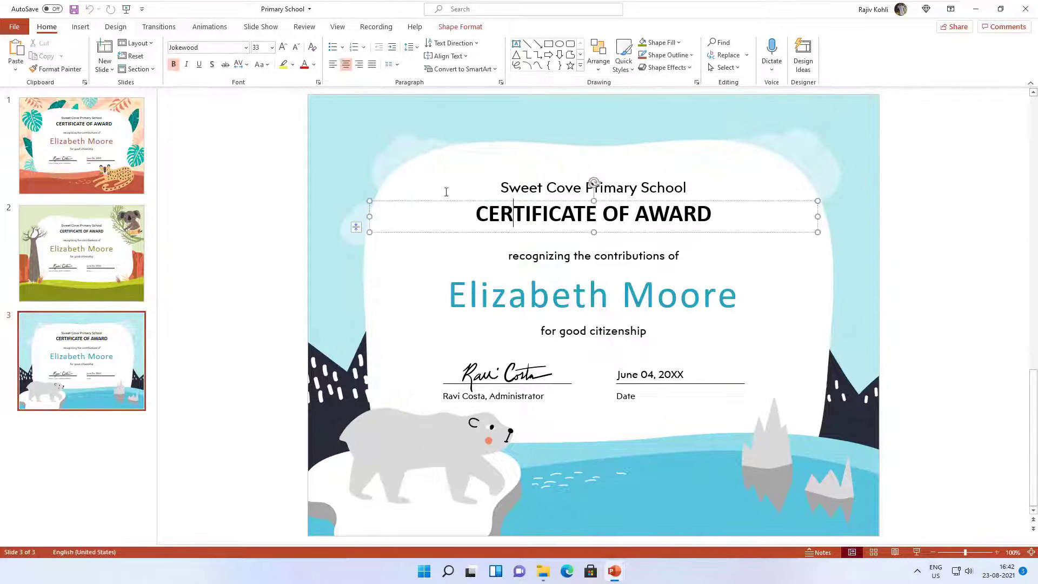
{"action": "left_click", "coordinate": [528, 282]}
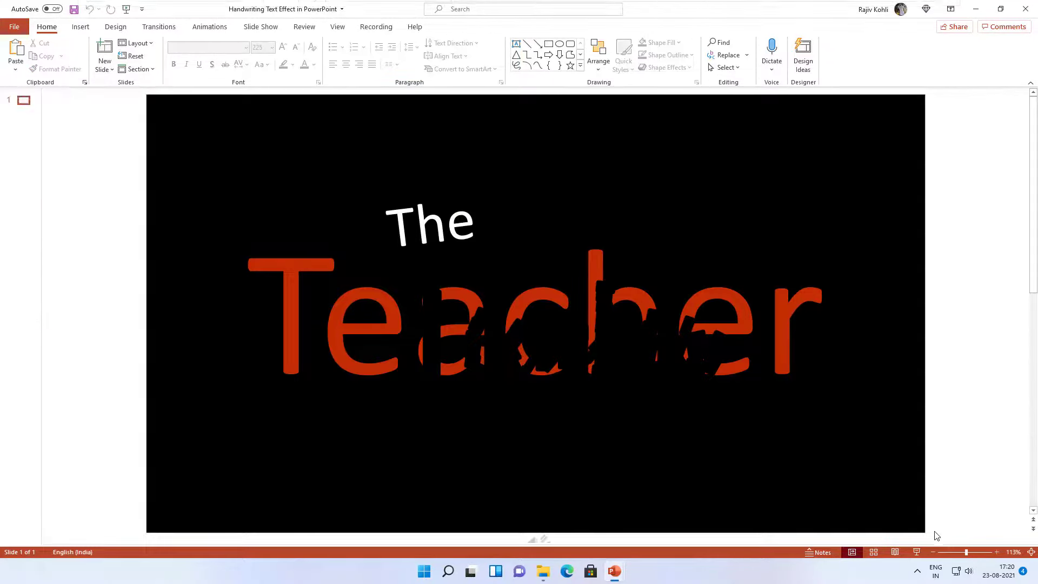
Step: Play the Primary School deck as a slide show
{"action": "left_click", "coordinate": [914, 552]}
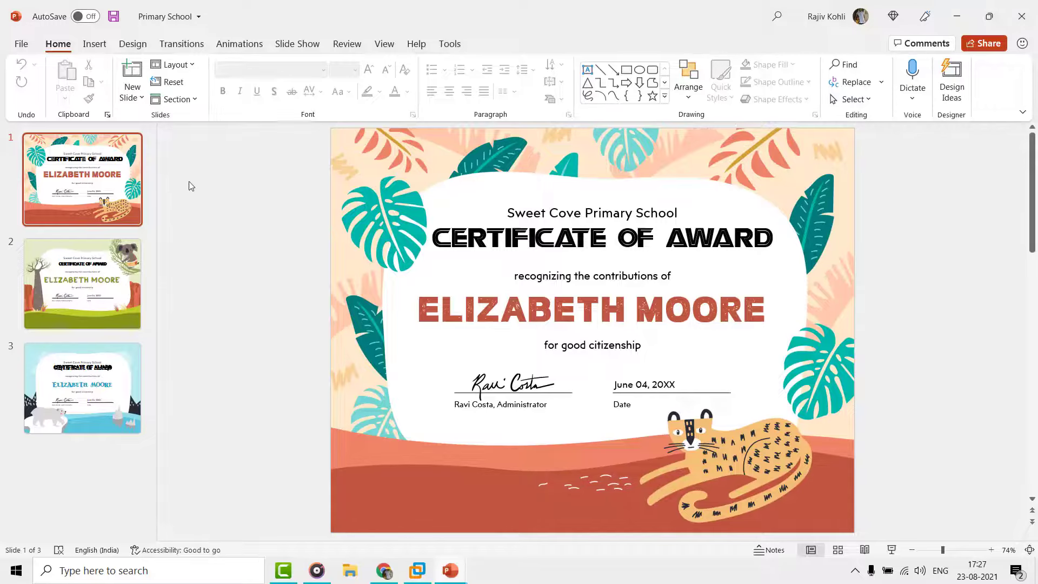
Step: Open Save Options from the Save As Tools list and turn on font embedding for Primary School
{"action": "left_click", "coordinate": [25, 47]}
{"action": "left_click", "coordinate": [72, 312]}
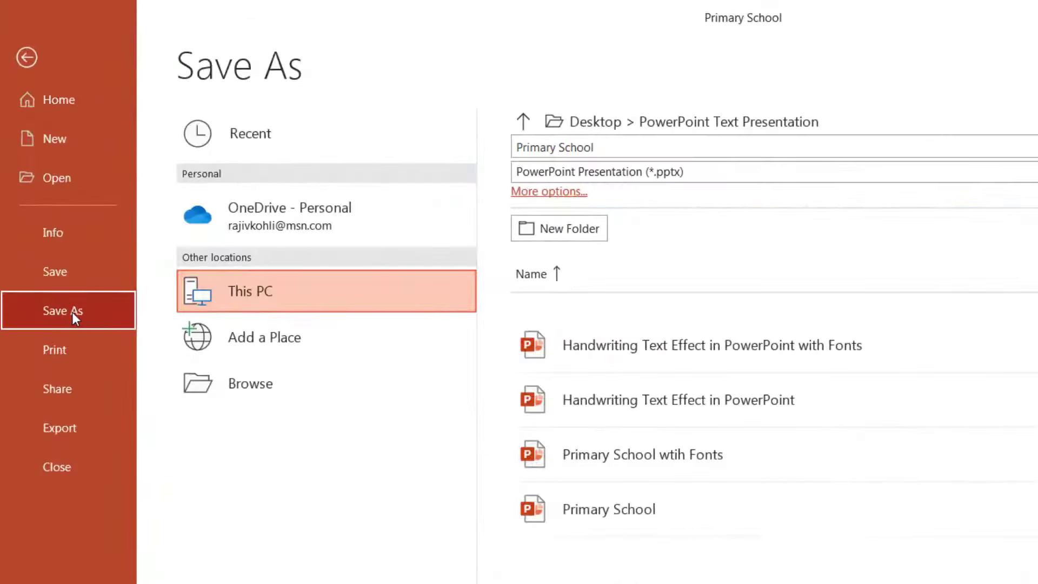
{"action": "left_click", "coordinate": [250, 386]}
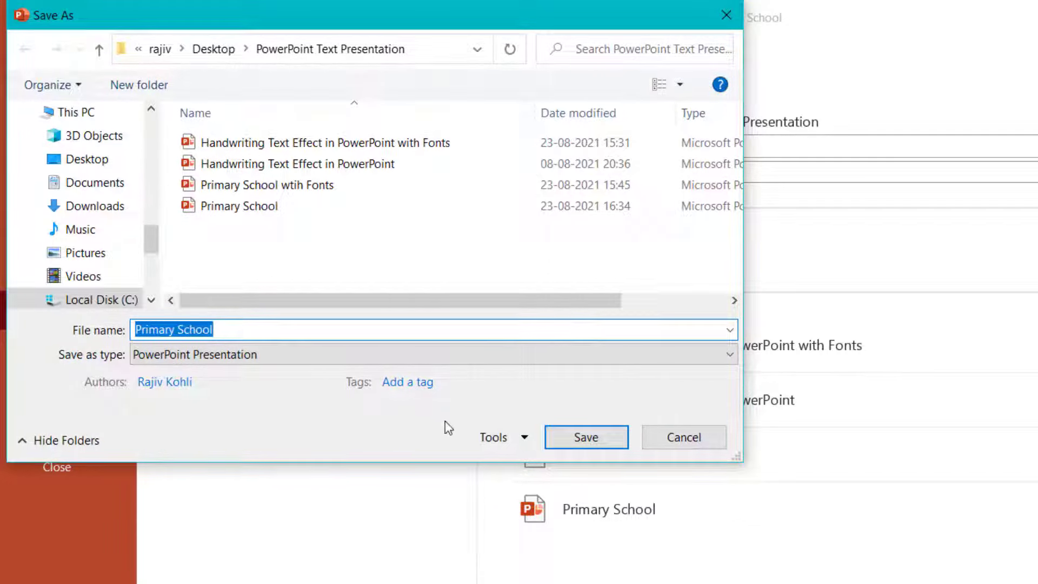
{"action": "left_click", "coordinate": [494, 437]}
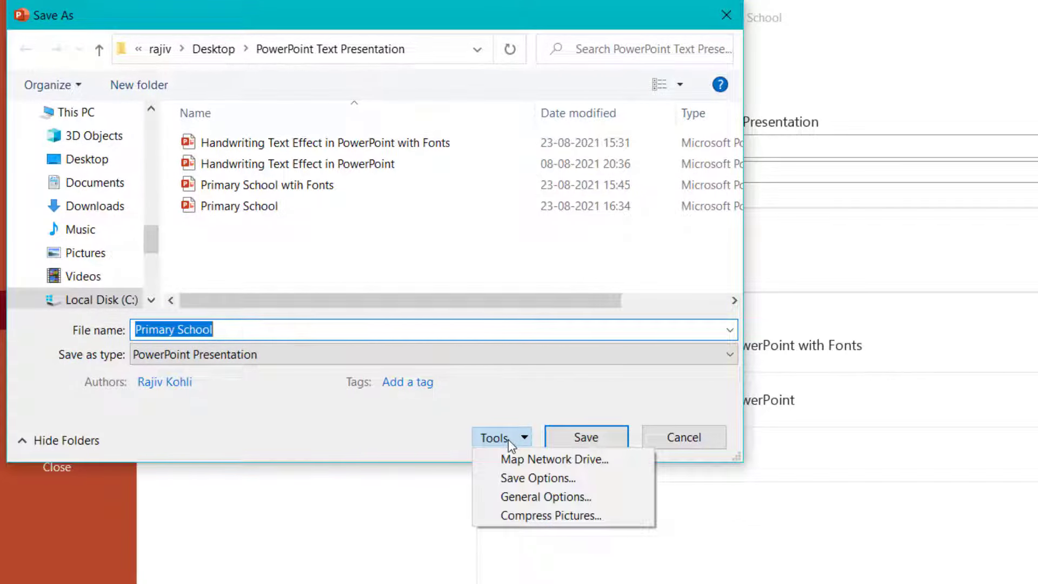
{"action": "left_click", "coordinate": [508, 478]}
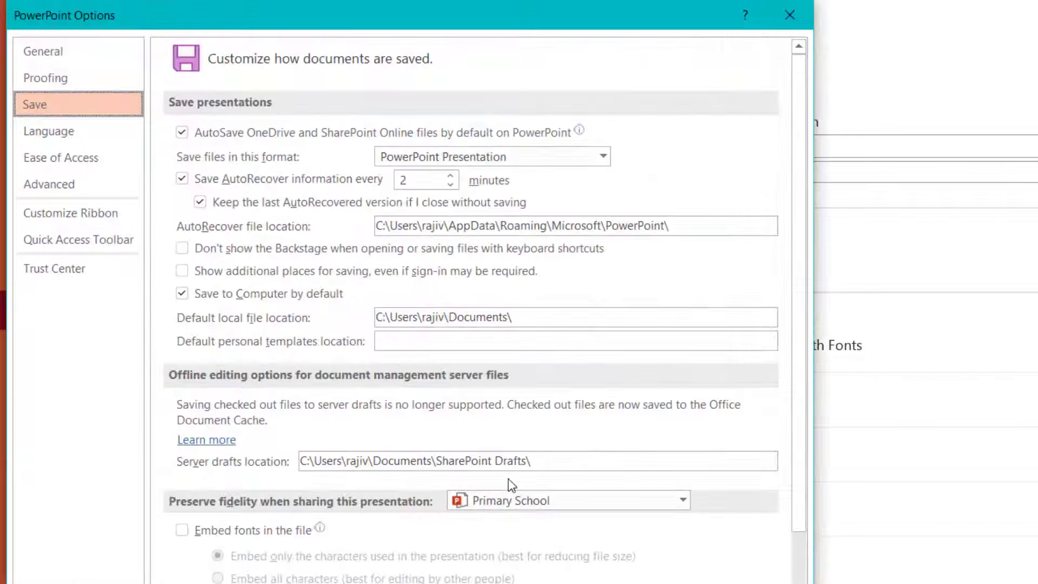
{"action": "scroll", "coordinate": [802, 466], "scroll_direction": "down", "scroll_amount": 2}
{"action": "scroll", "coordinate": [802, 466], "scroll_direction": "down", "scroll_amount": 2}
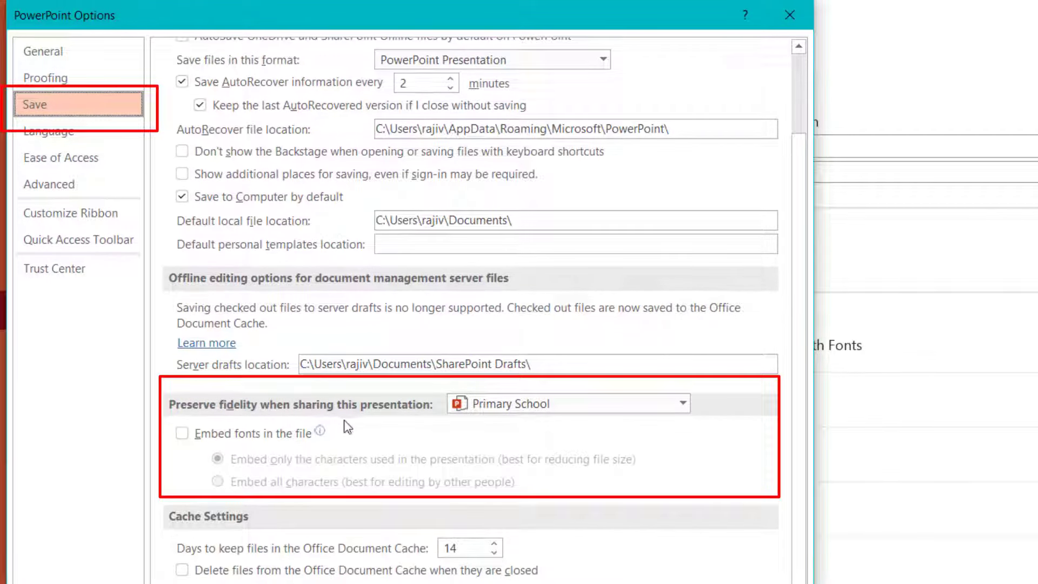
{"action": "left_click", "coordinate": [182, 433]}
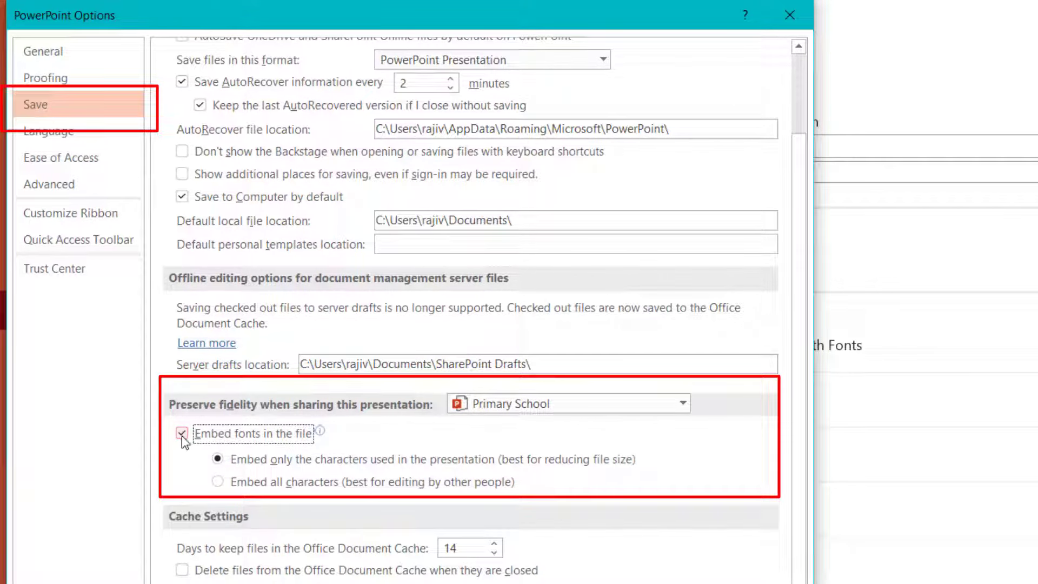
Step: Turn on font embedding with all characters for the Handwriting Text Effect presentation
{"action": "left_click", "coordinate": [538, 403]}
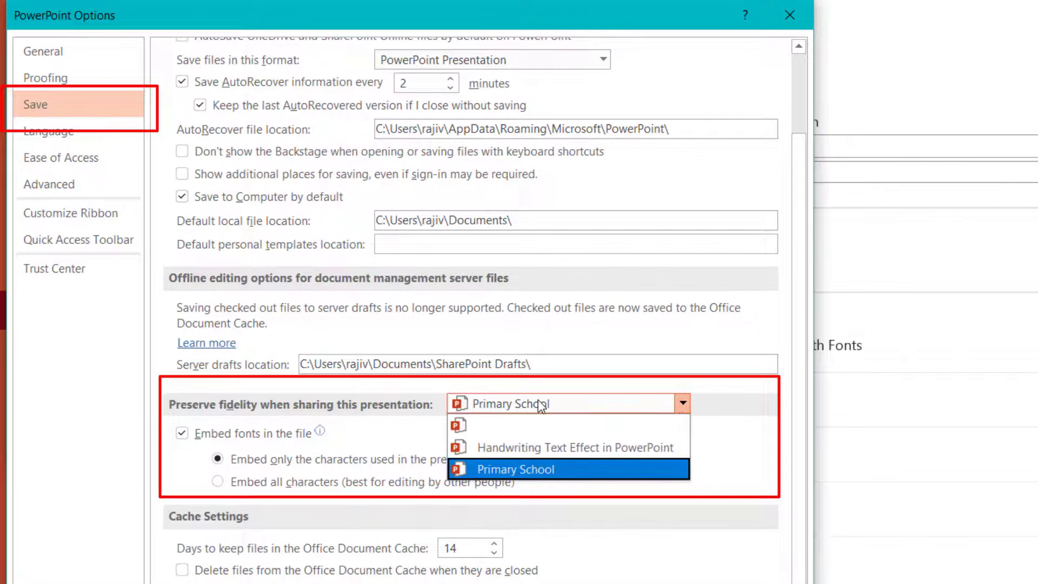
{"action": "left_click", "coordinate": [552, 448]}
{"action": "left_click", "coordinate": [198, 437]}
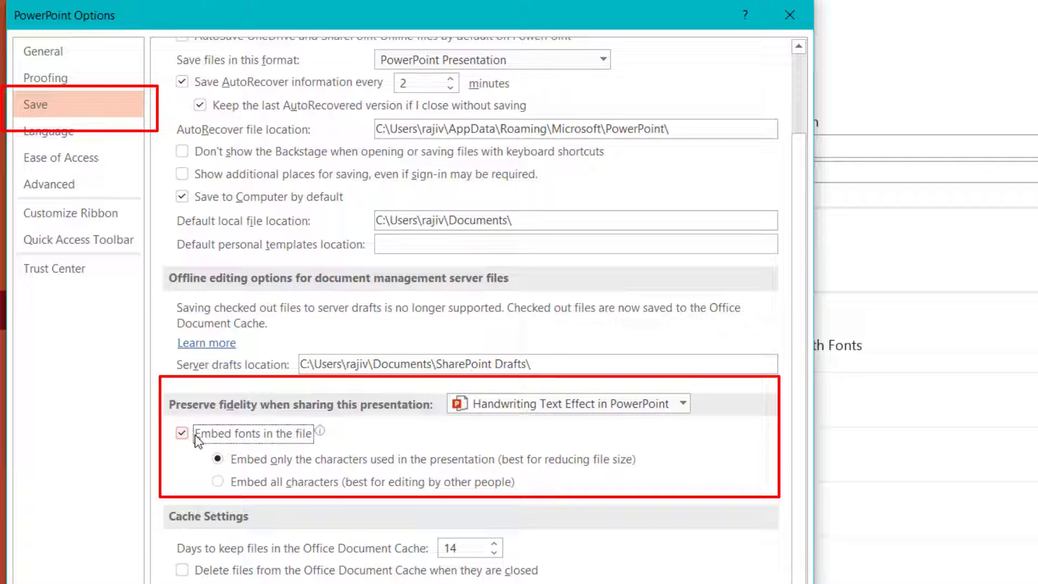
{"action": "left_click", "coordinate": [219, 479]}
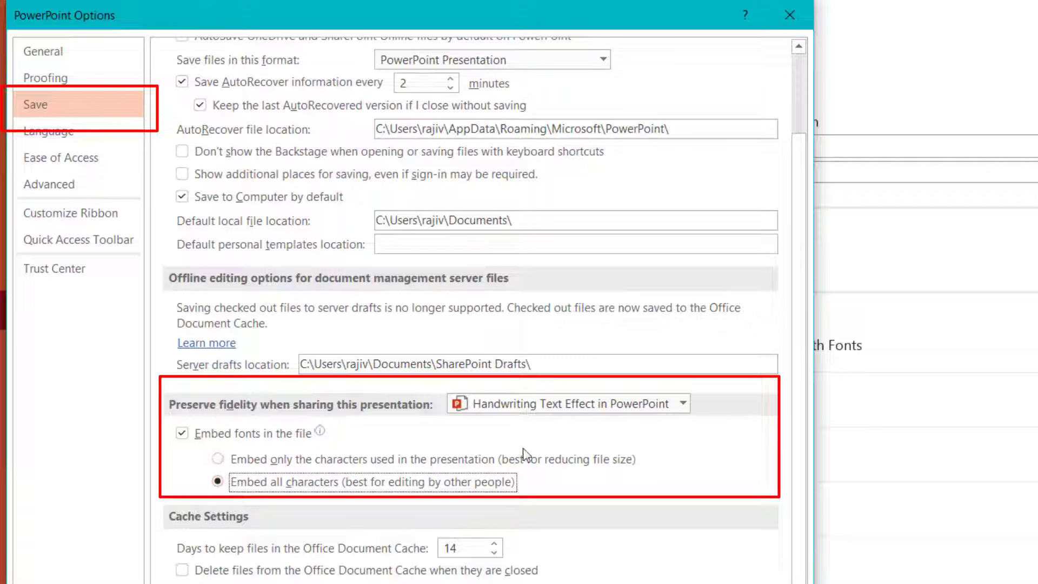
Step: Embed all characters for Primary School and name the copy 'Primary School Including Fonts'
{"action": "left_click", "coordinate": [523, 414]}
{"action": "left_click", "coordinate": [518, 469]}
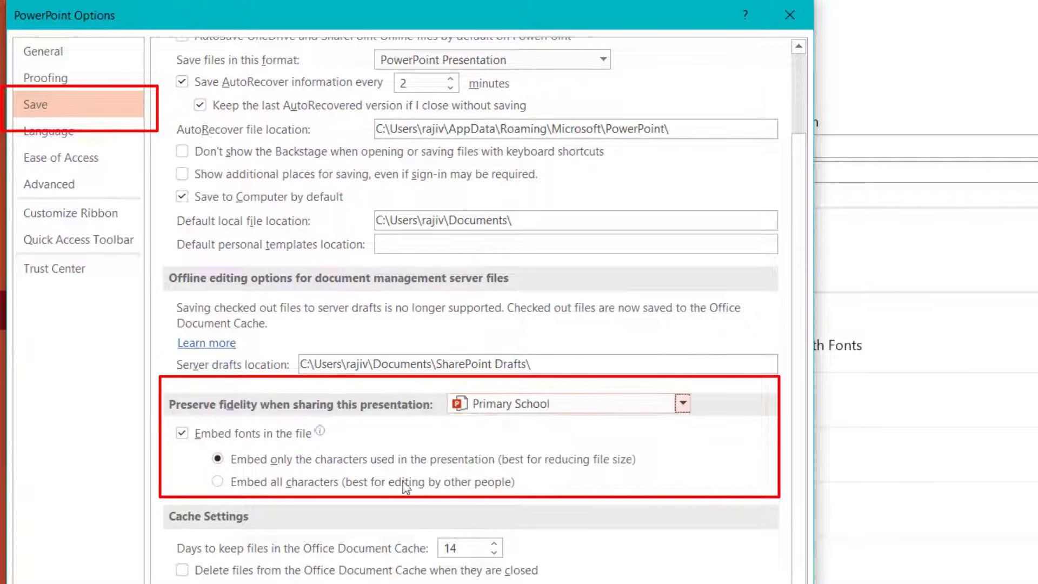
{"action": "left_click", "coordinate": [259, 482]}
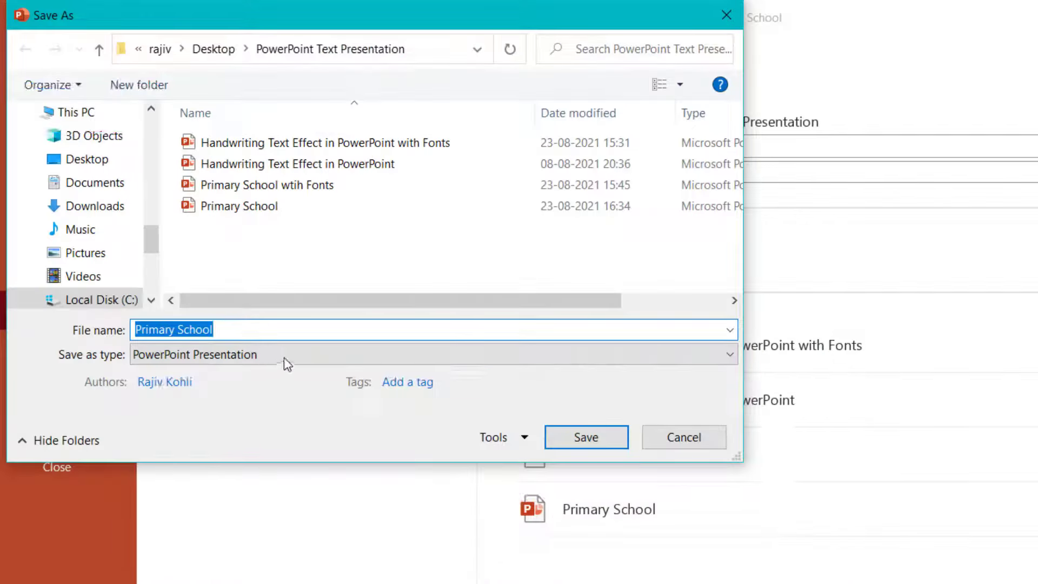
{"action": "left_click", "coordinate": [296, 330]}
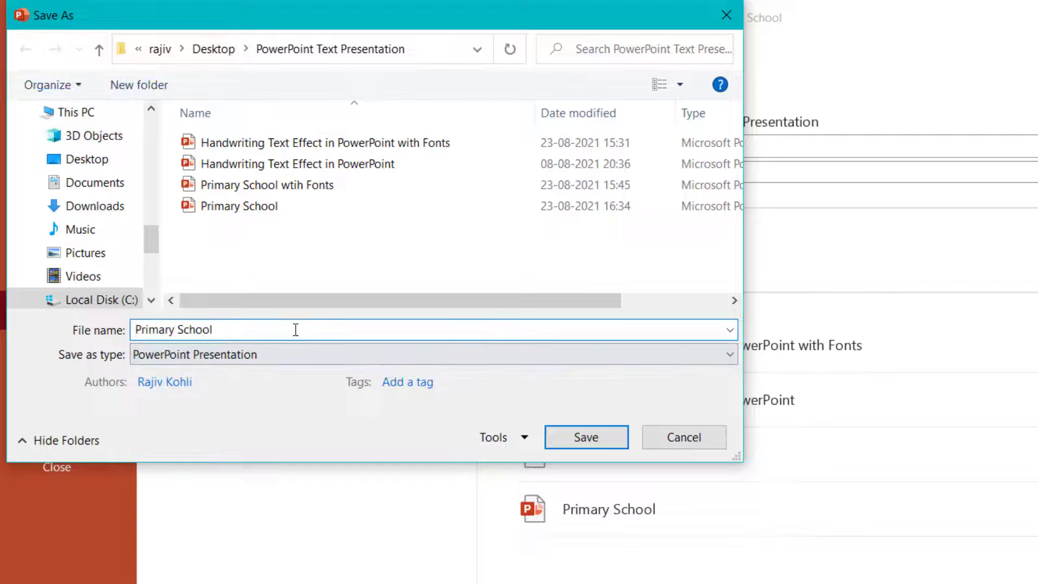
{"action": "type", "text": " Inc"}
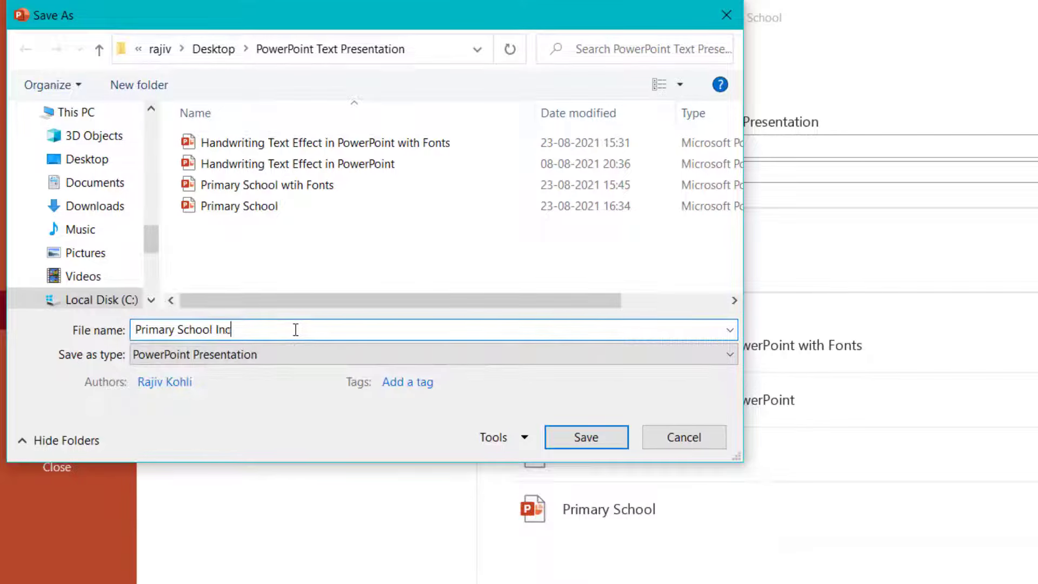
{"action": "type", "text": "luding Fonts"}
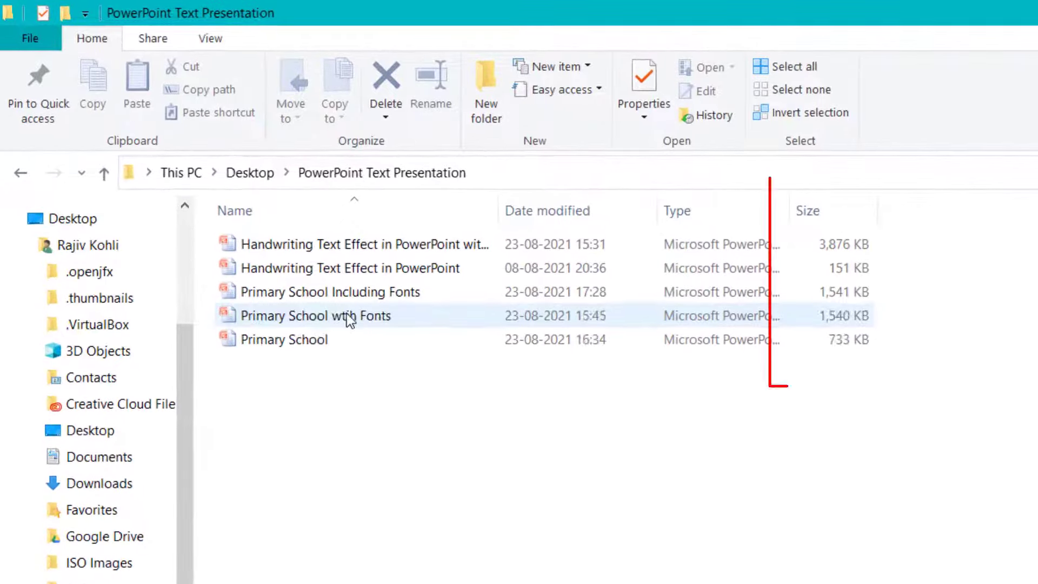
Step: Compare the 1,541 KB fonts copy with the original, then return to Primary School Including Fonts
{"action": "left_click", "coordinate": [347, 315]}
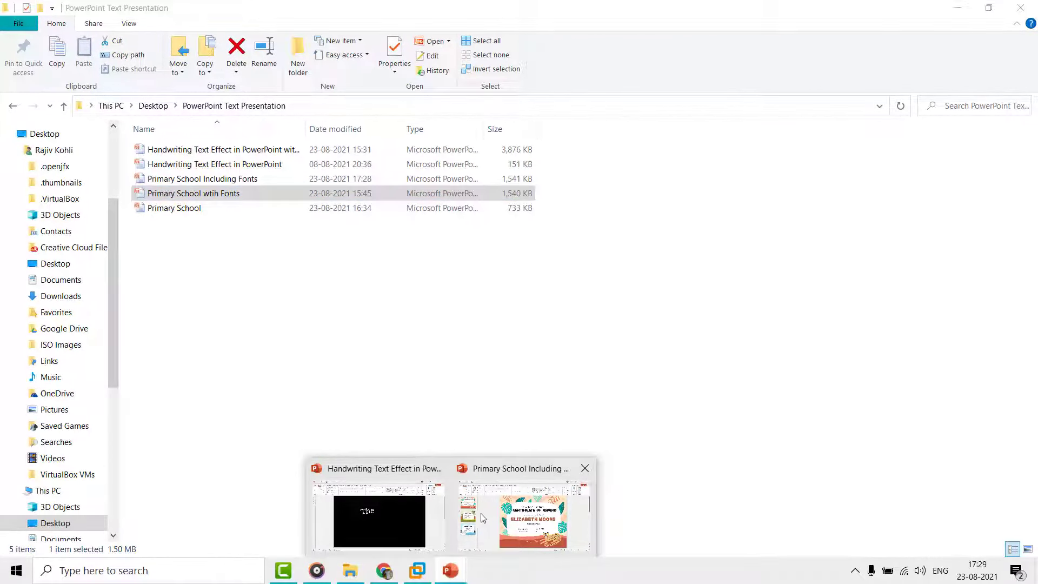
{"action": "left_click", "coordinate": [484, 510]}
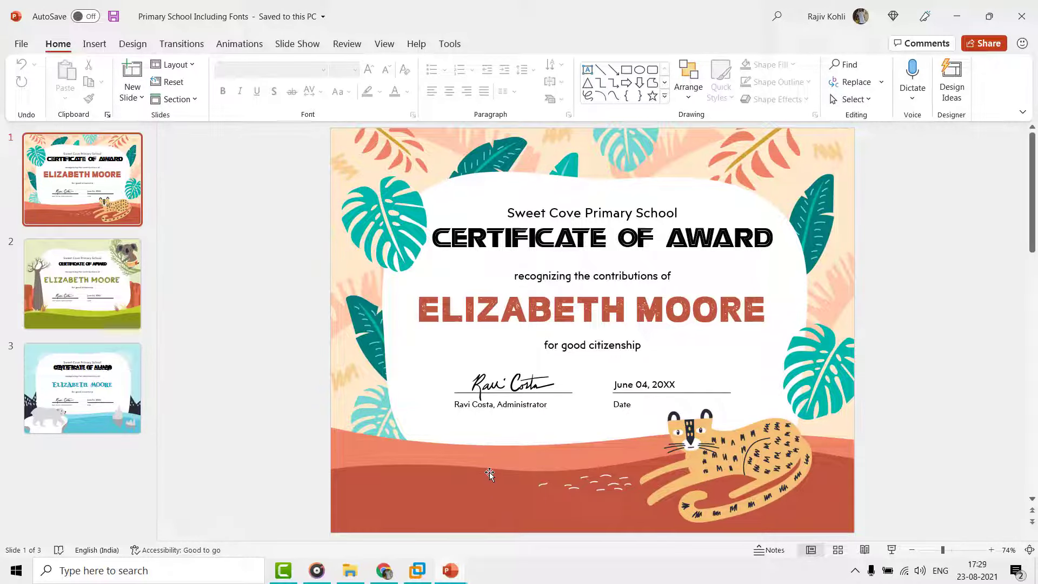
Step: Apply the AF TOMMY HILFIGER font to the CERTIFICATE OF AWARD title
{"action": "left_click", "coordinate": [469, 238]}
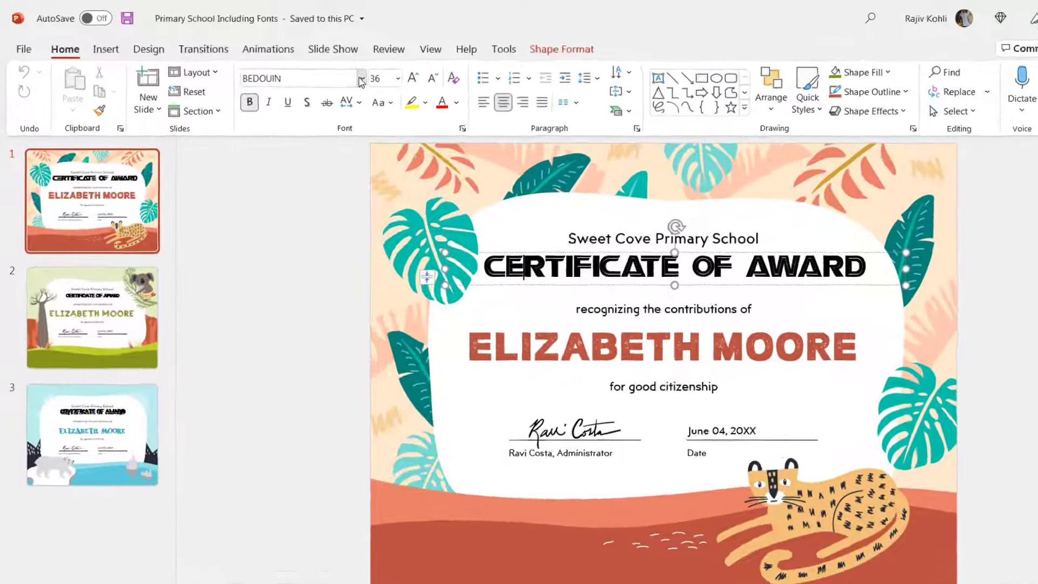
{"action": "left_click", "coordinate": [323, 71]}
{"action": "type", "text": "a"}
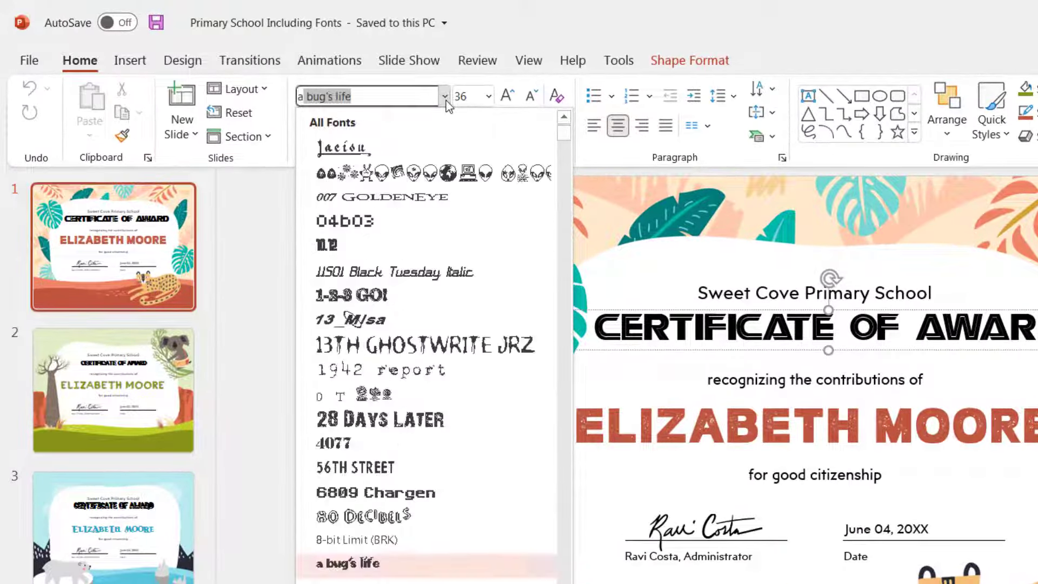
{"action": "type", "text": "f"}
{"action": "key", "text": "Return"}
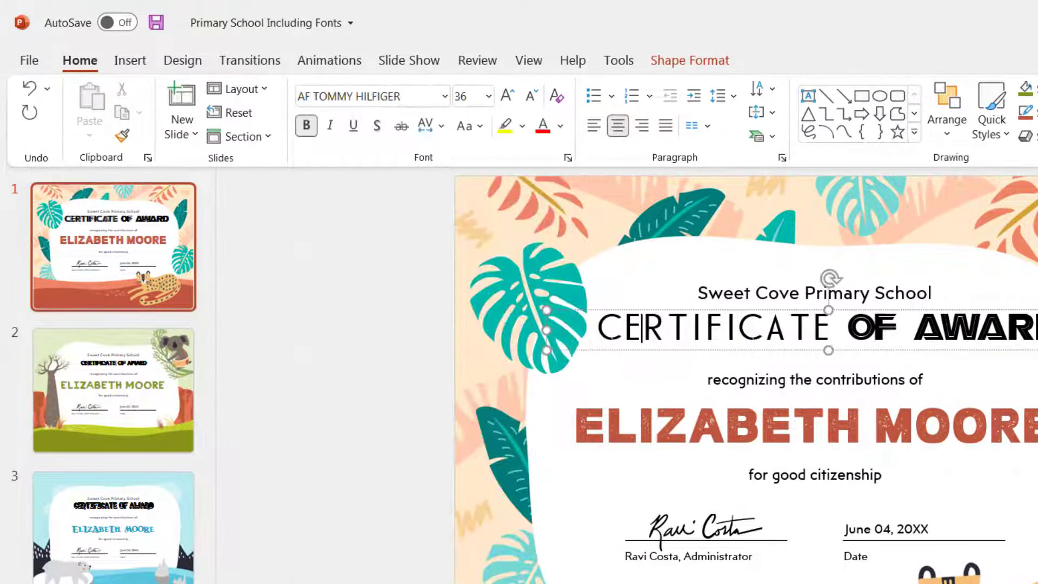
{"action": "left_click", "coordinate": [339, 369]}
Step: Save a copy as Primary School Including Fonts 2 with all font characters embedded
{"action": "left_click", "coordinate": [30, 61]}
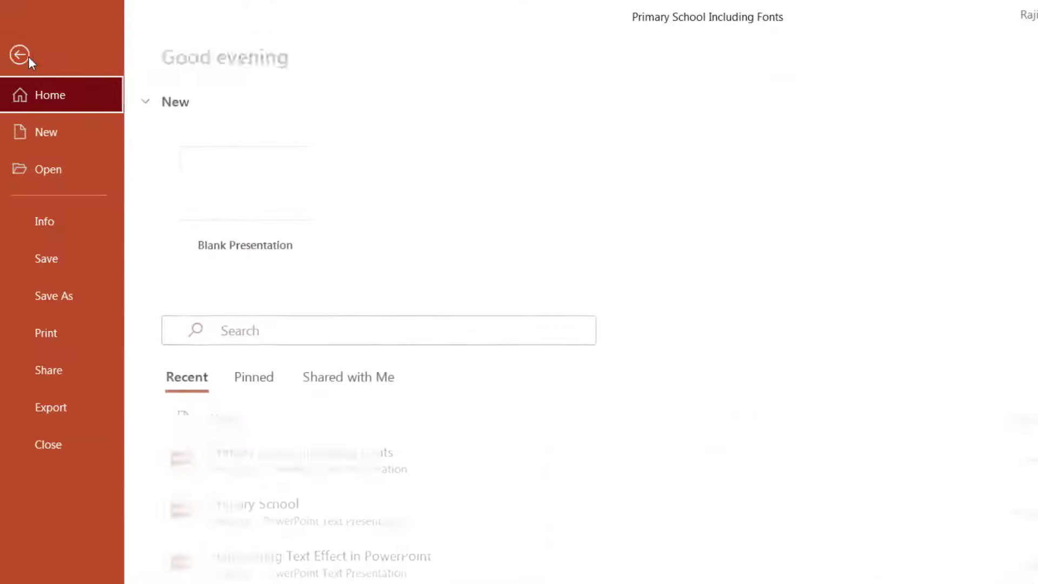
{"action": "left_click", "coordinate": [40, 294]}
{"action": "left_click", "coordinate": [270, 368]}
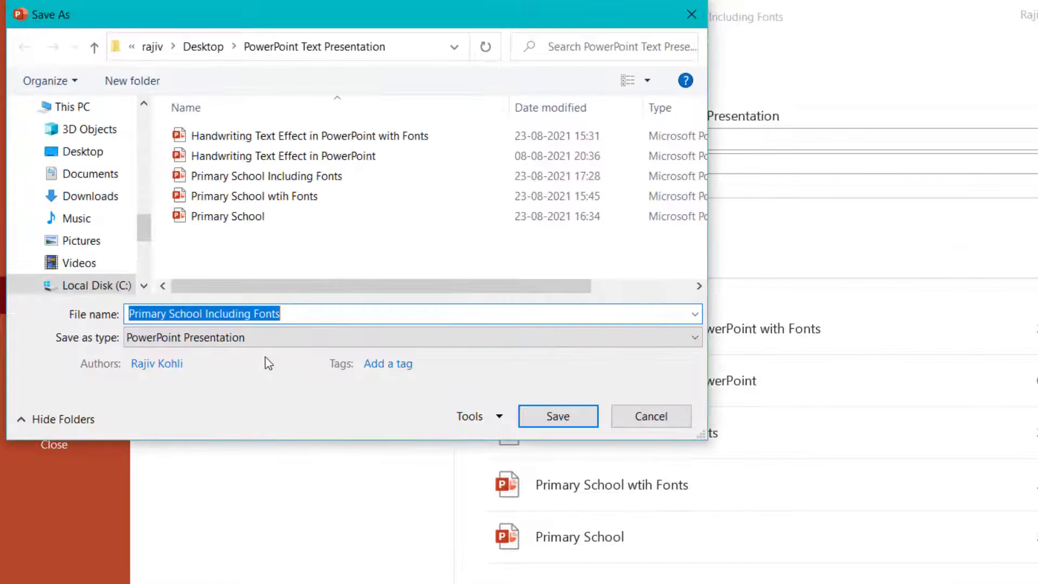
{"action": "left_click", "coordinate": [476, 416]}
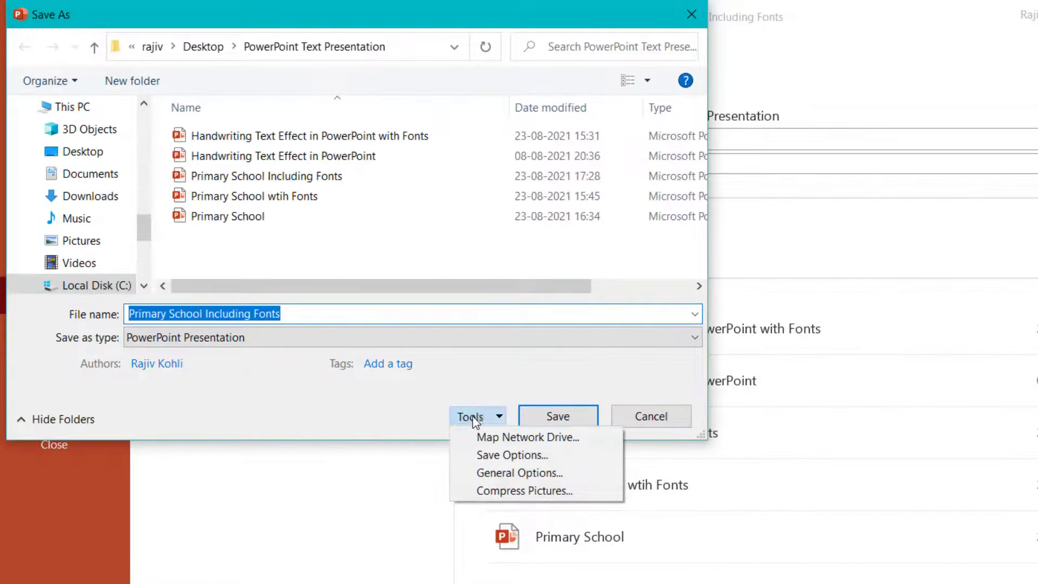
{"action": "left_click", "coordinate": [485, 455]}
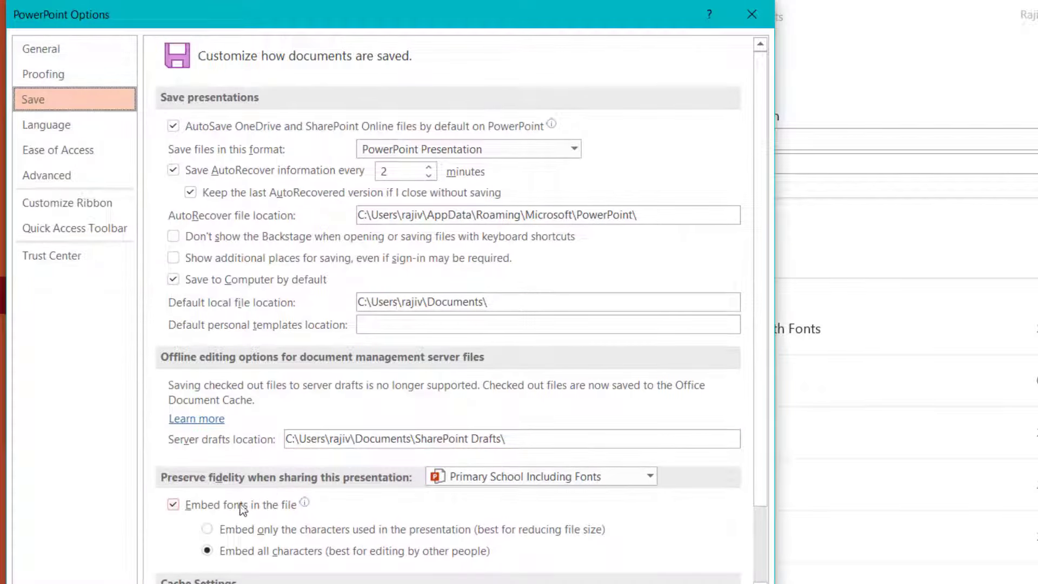
{"action": "left_click", "coordinate": [213, 550]}
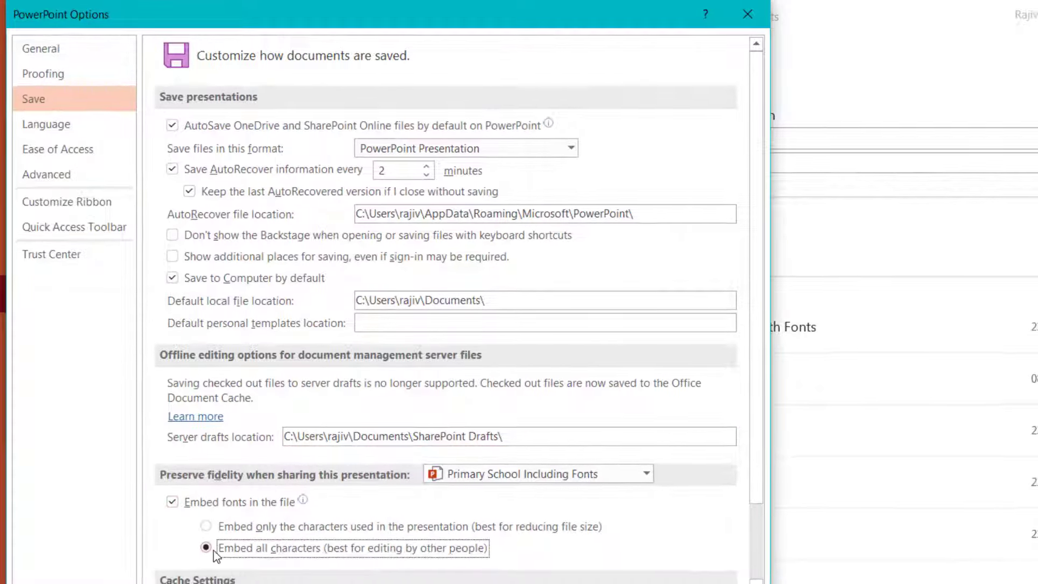
{"action": "left_click", "coordinate": [478, 446]}
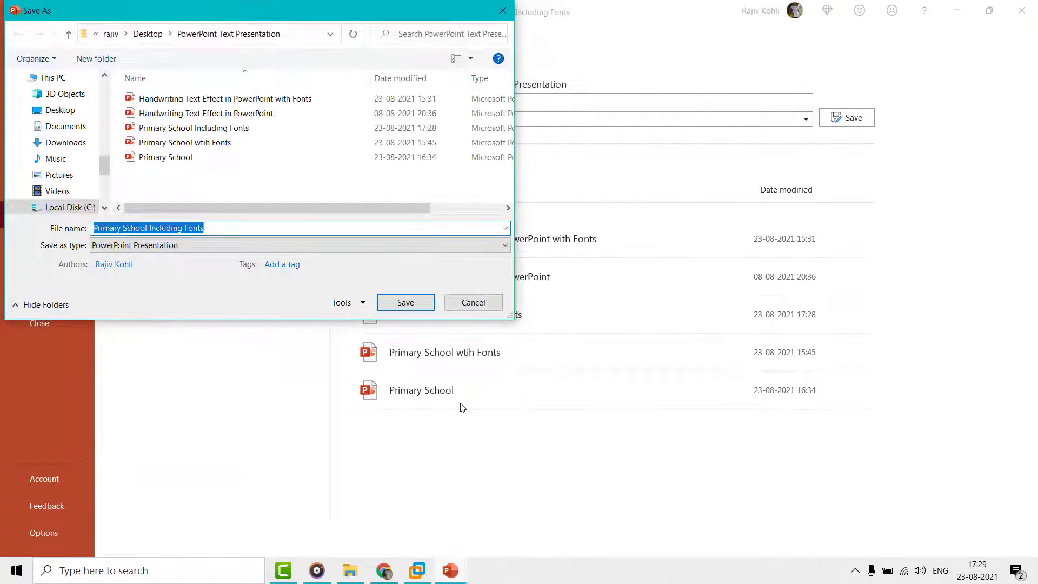
{"action": "left_click", "coordinate": [231, 227]}
{"action": "type", "text": "2"}
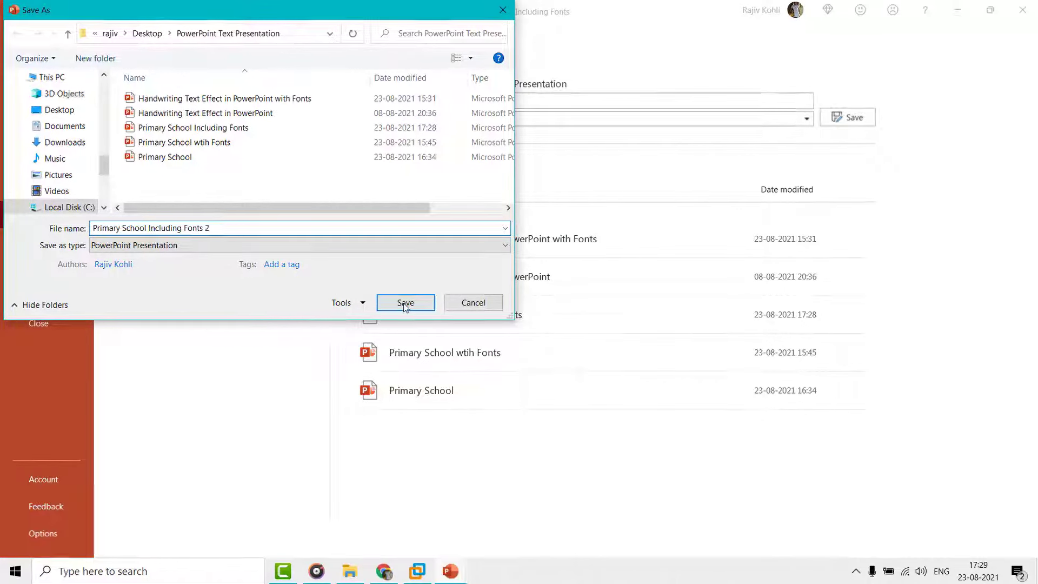
{"action": "left_click", "coordinate": [404, 304]}
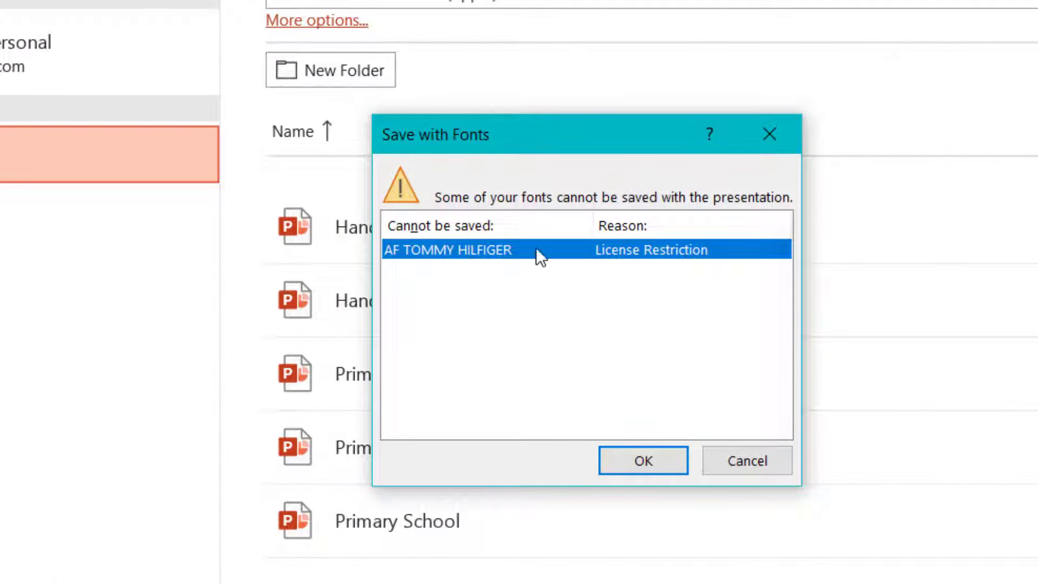
Step: Accept the restricted-font warning, then open the Save As Tools list for Test in PowerPoint 2007
{"action": "left_click", "coordinate": [745, 463]}
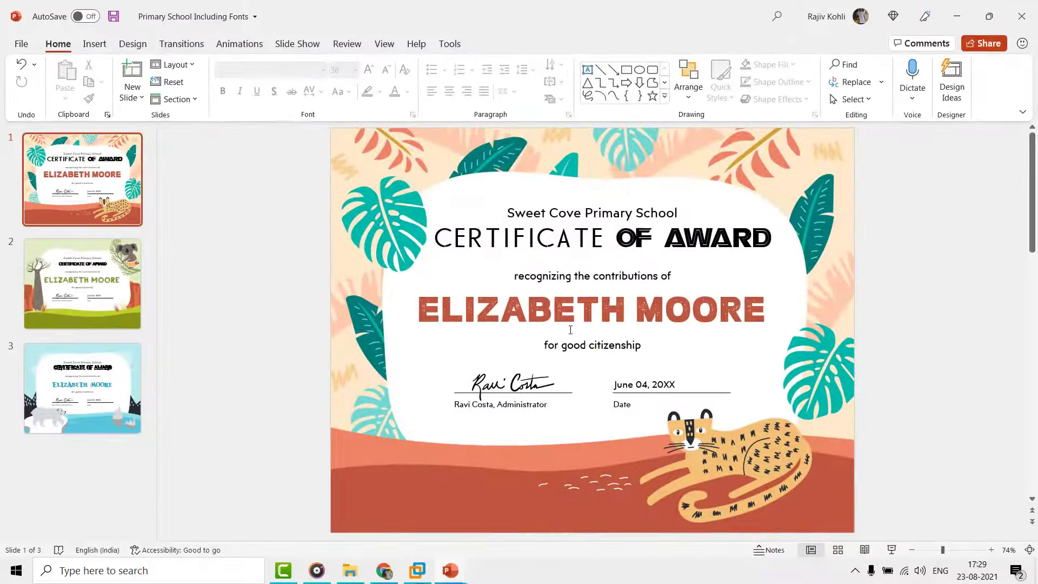
{"action": "key", "text": "super"}
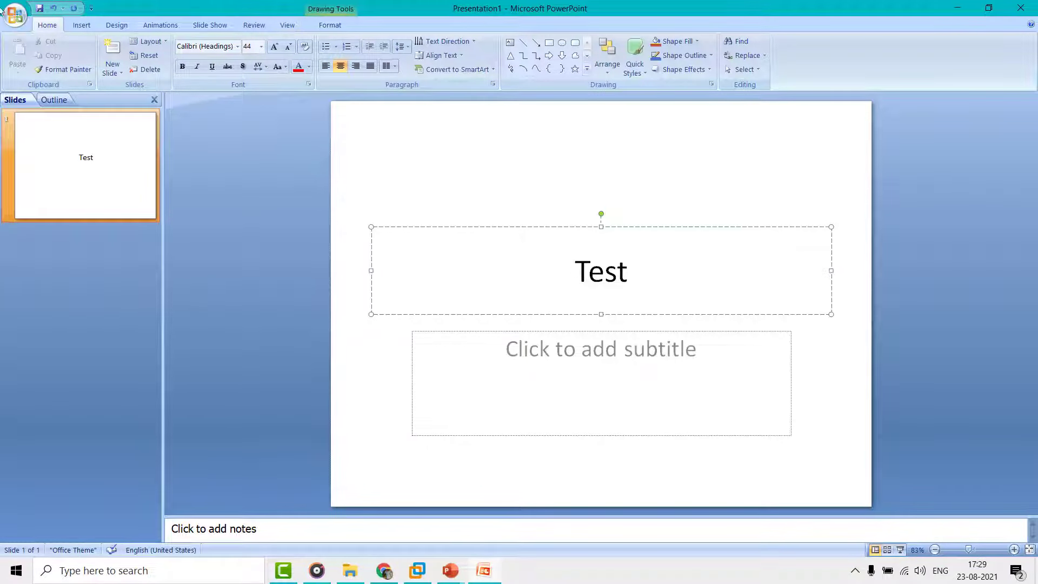
{"action": "left_click", "coordinate": [2, 11]}
{"action": "left_click", "coordinate": [18, 104]}
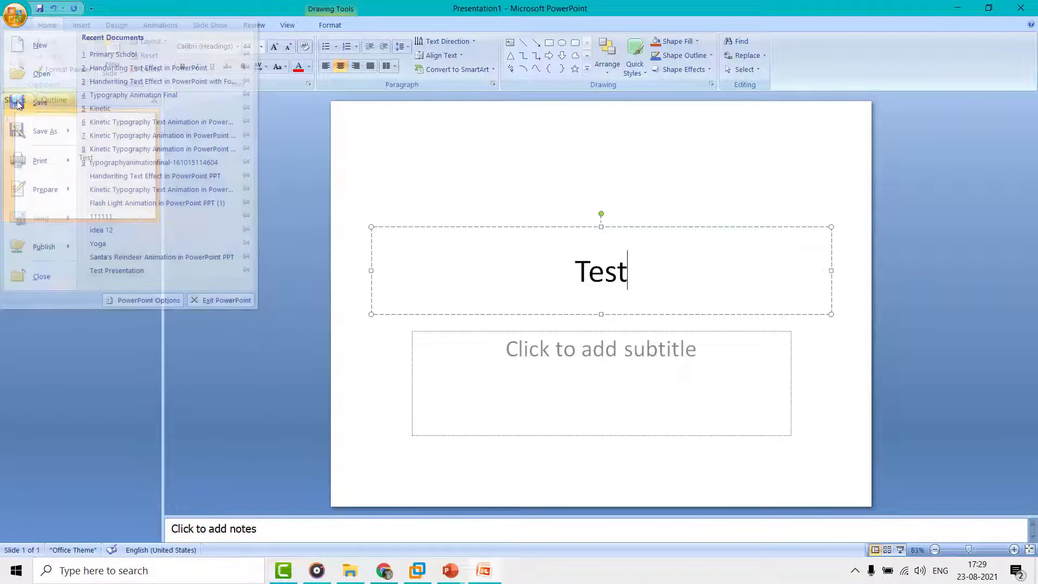
{"action": "left_click", "coordinate": [348, 304]}
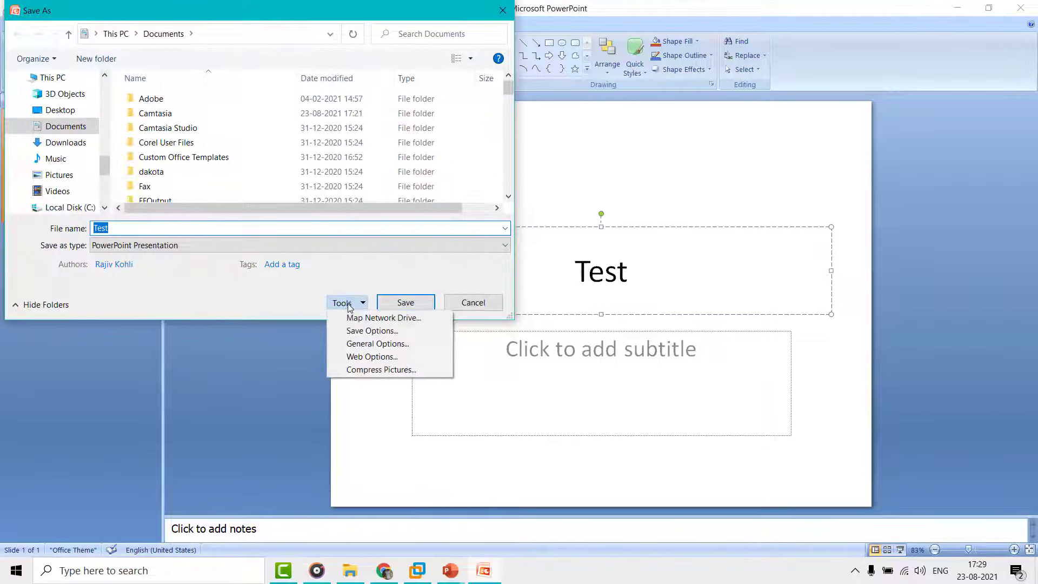